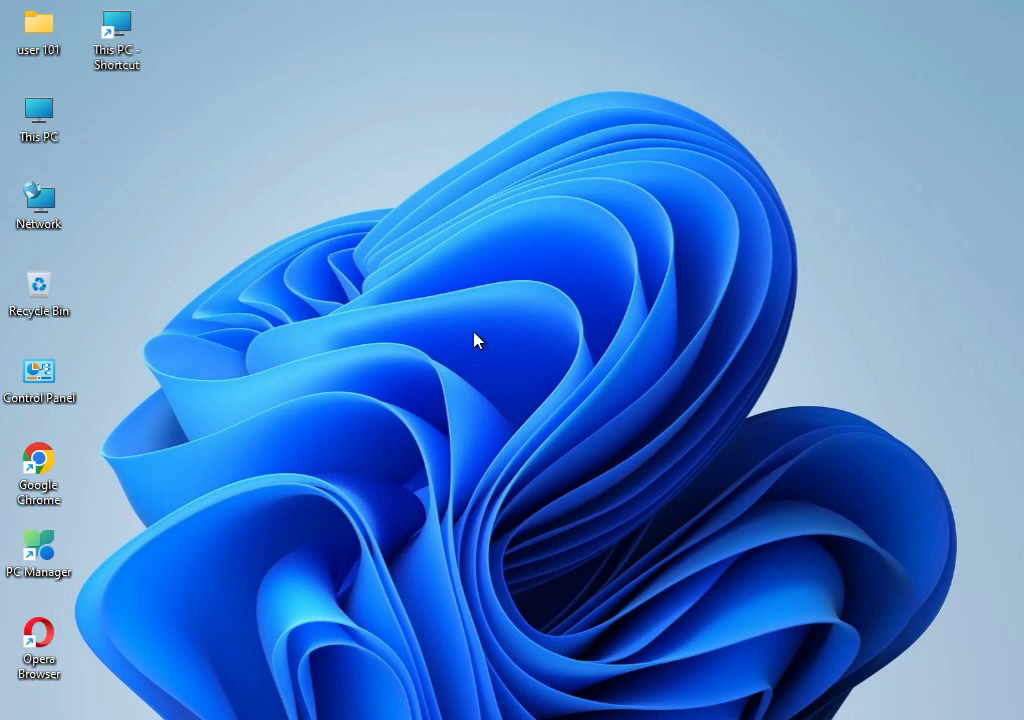
Open the Start menu from the Windows 11 desktop with the Windows key.
{"action": "key", "text": "super"}
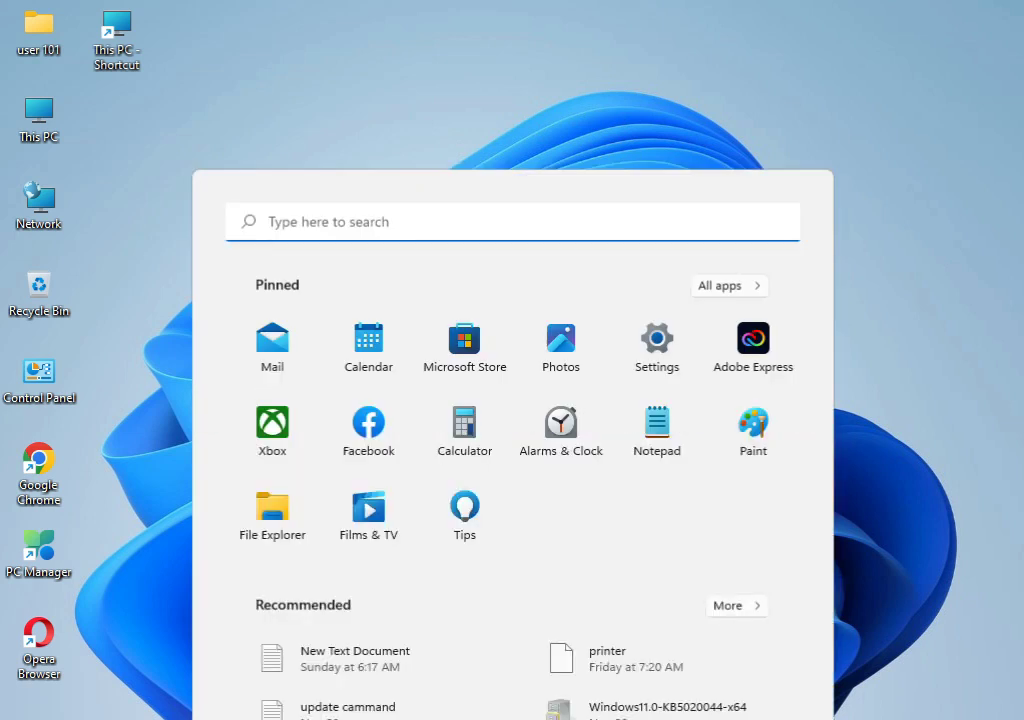
Launch Settings and go to System > Troubleshoot > Other troubleshooters.
{"action": "left_click", "coordinate": [655, 210]}
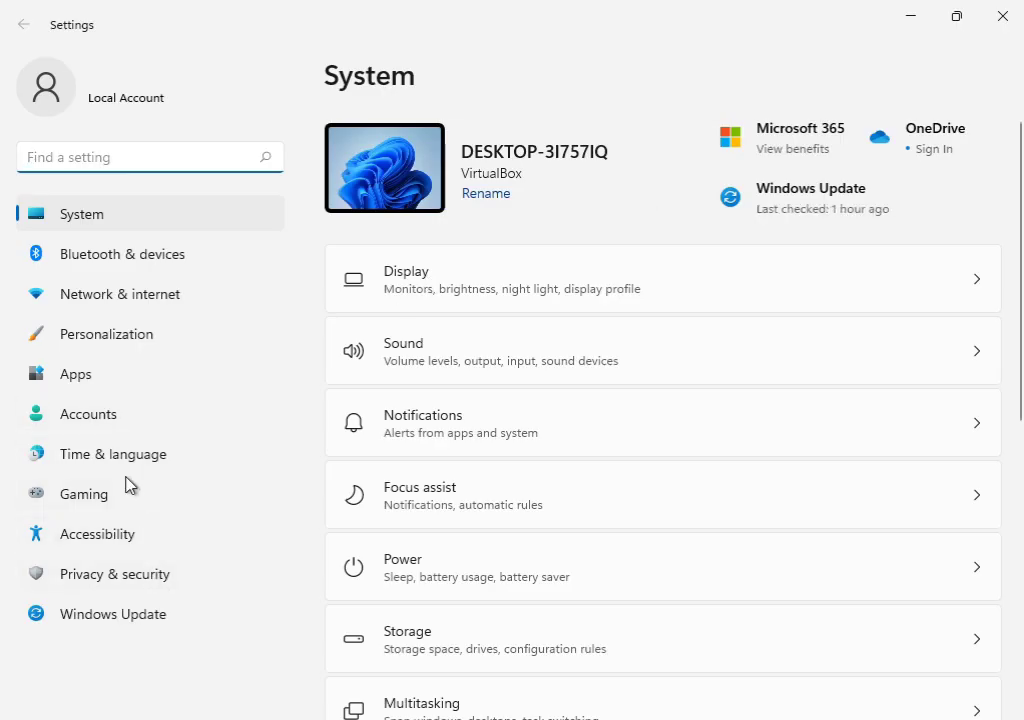
{"action": "scroll", "coordinate": [567, 535], "scroll_direction": "down", "scroll_amount": 2}
{"action": "scroll", "coordinate": [571, 535], "scroll_direction": "down", "scroll_amount": 3}
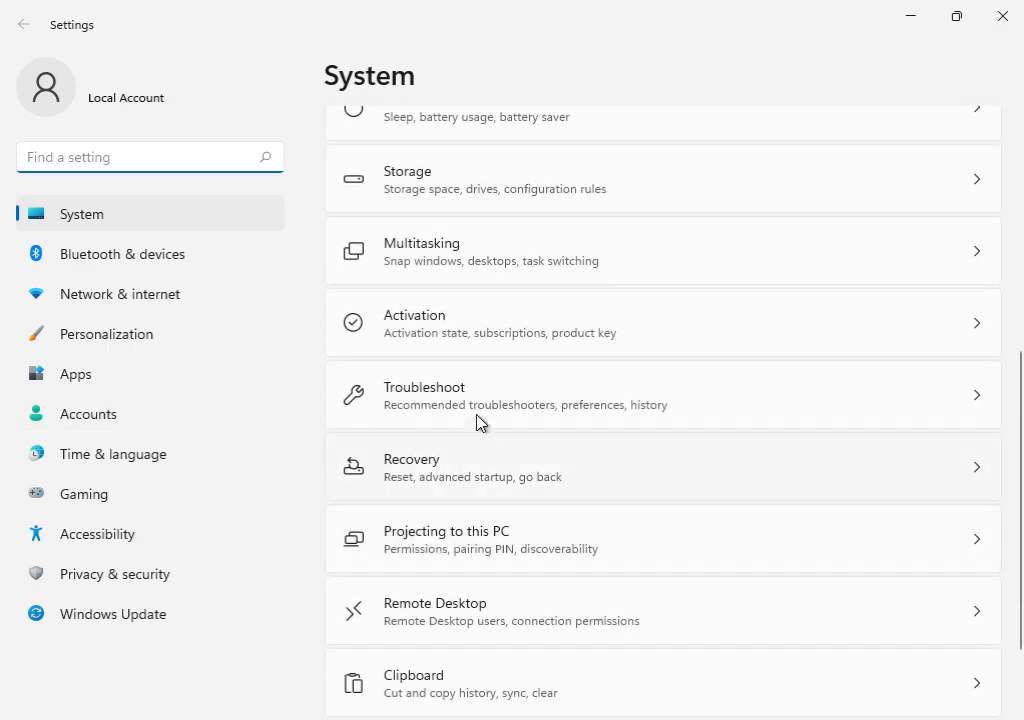
{"action": "left_click", "coordinate": [484, 406]}
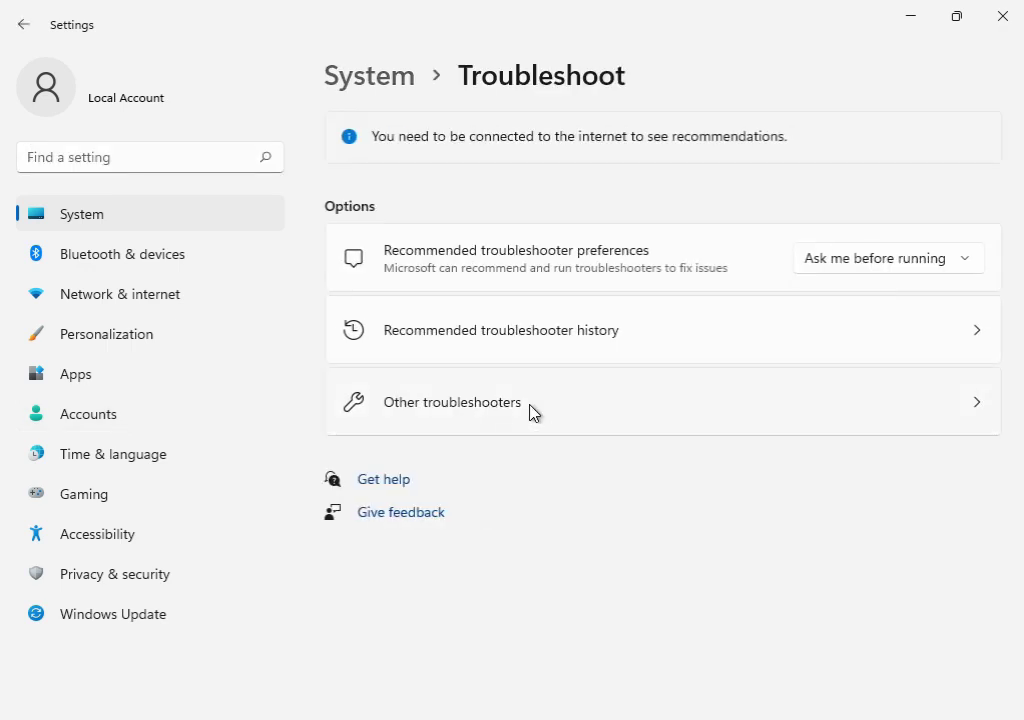
{"action": "left_click", "coordinate": [531, 411]}
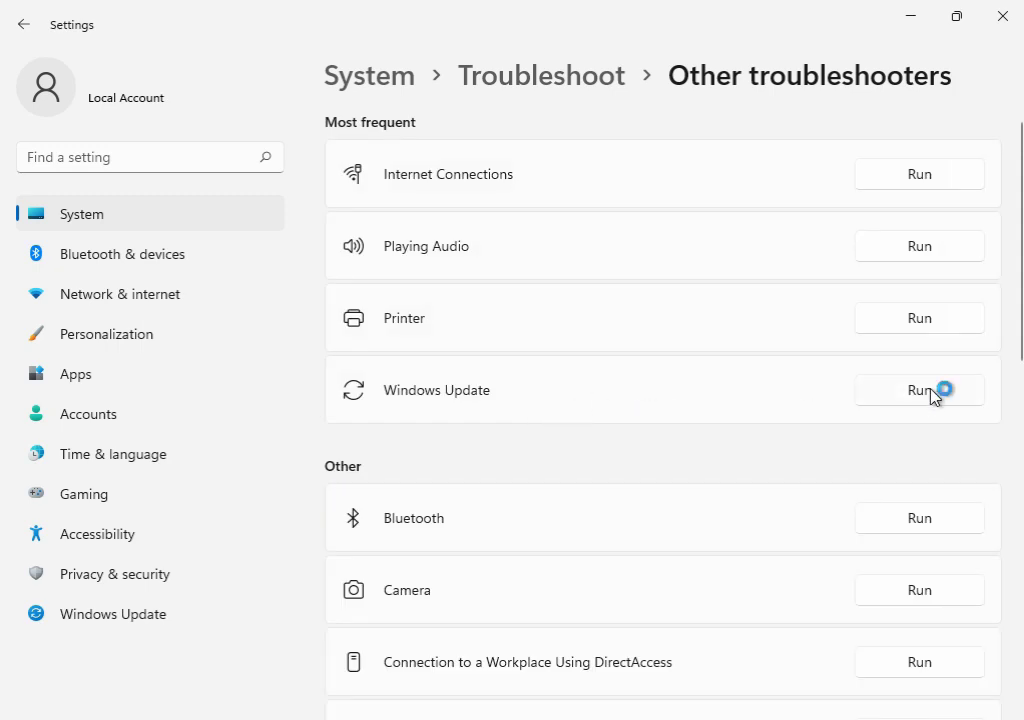
Run the Windows Update troubleshooter and move its window aside and back while it checks.
{"action": "left_click", "coordinate": [930, 393]}
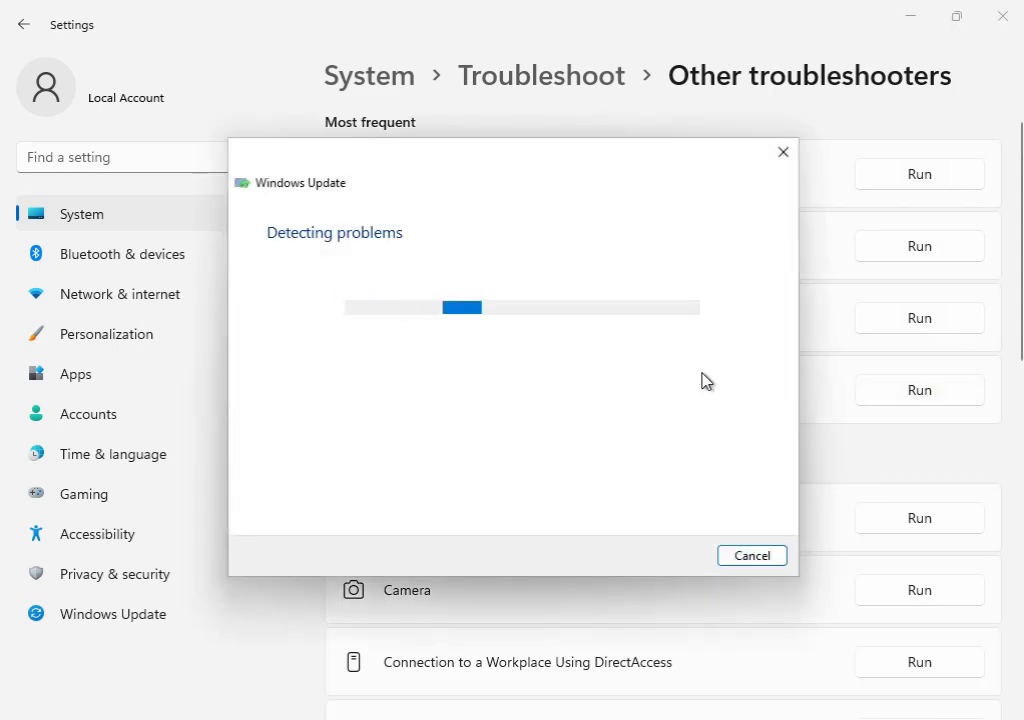
{"action": "left_click_drag", "start_coordinate": [521, 169], "coordinate": [626, 532]}
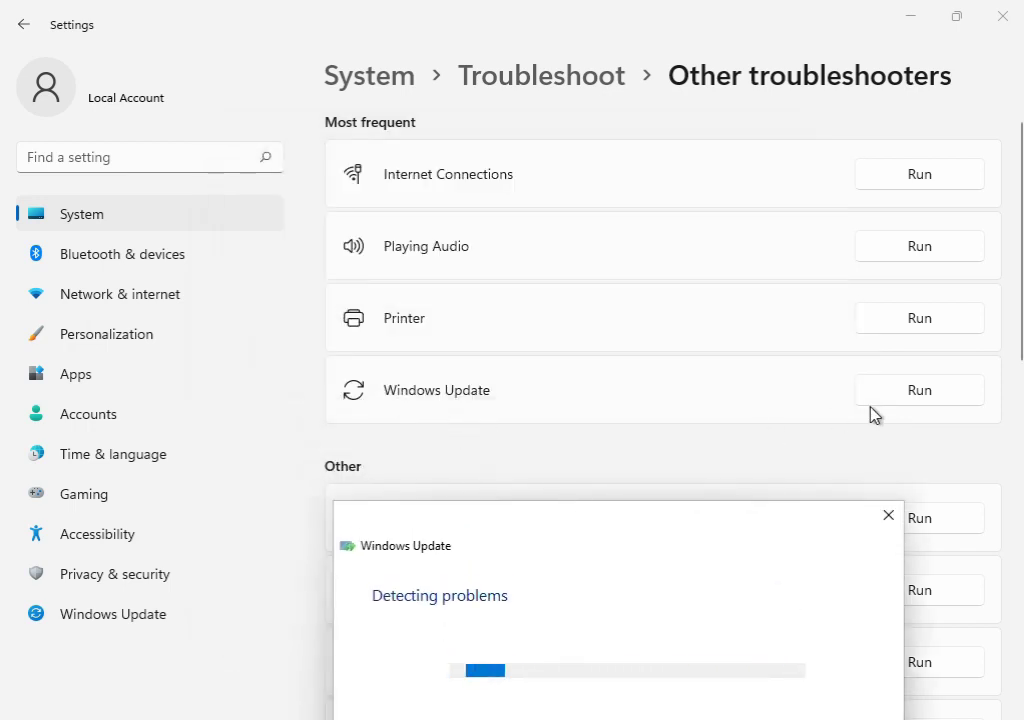
{"action": "left_click_drag", "start_coordinate": [665, 539], "coordinate": [632, 170]}
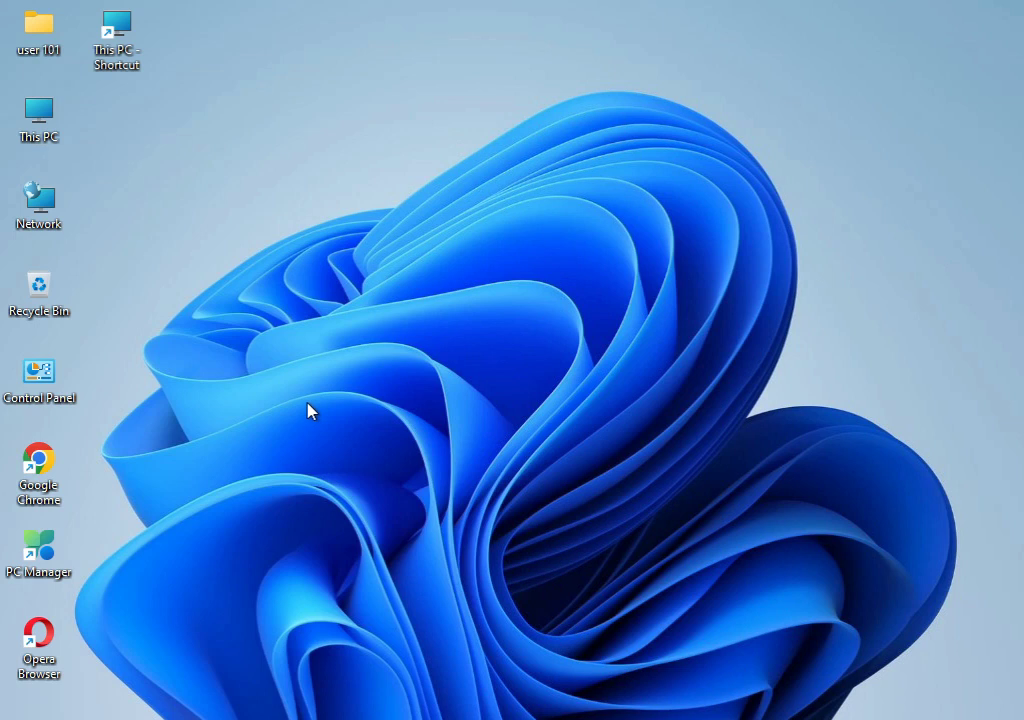
Open the %temp% folder from the Run box and select all its items.
{"action": "key", "text": "super+r"}
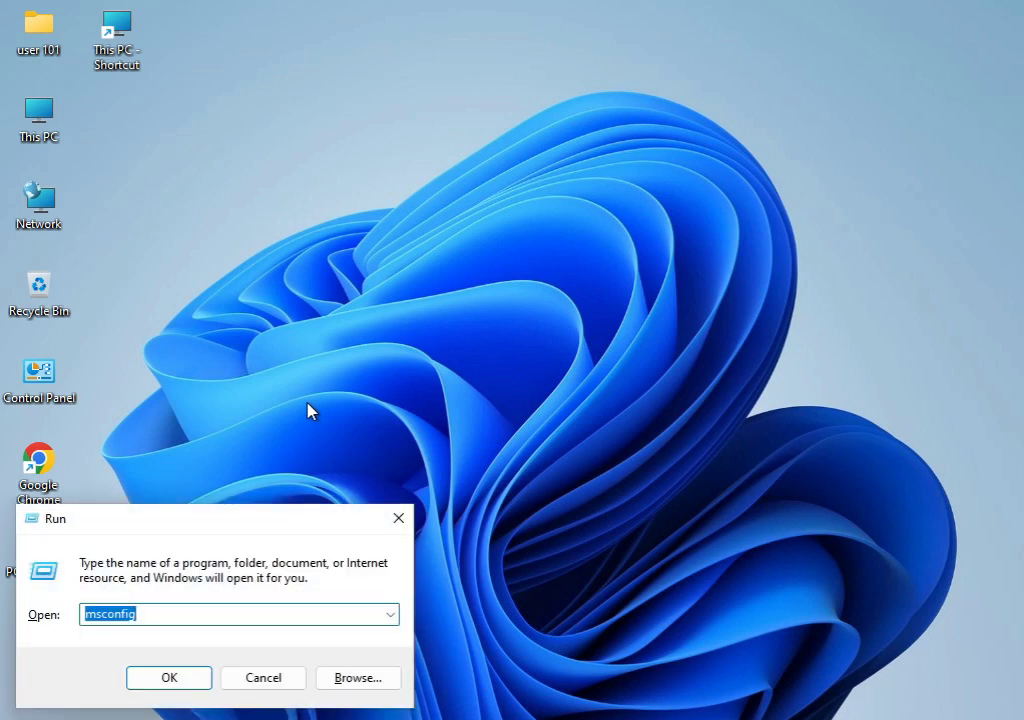
{"action": "type", "text": "%temp%"}
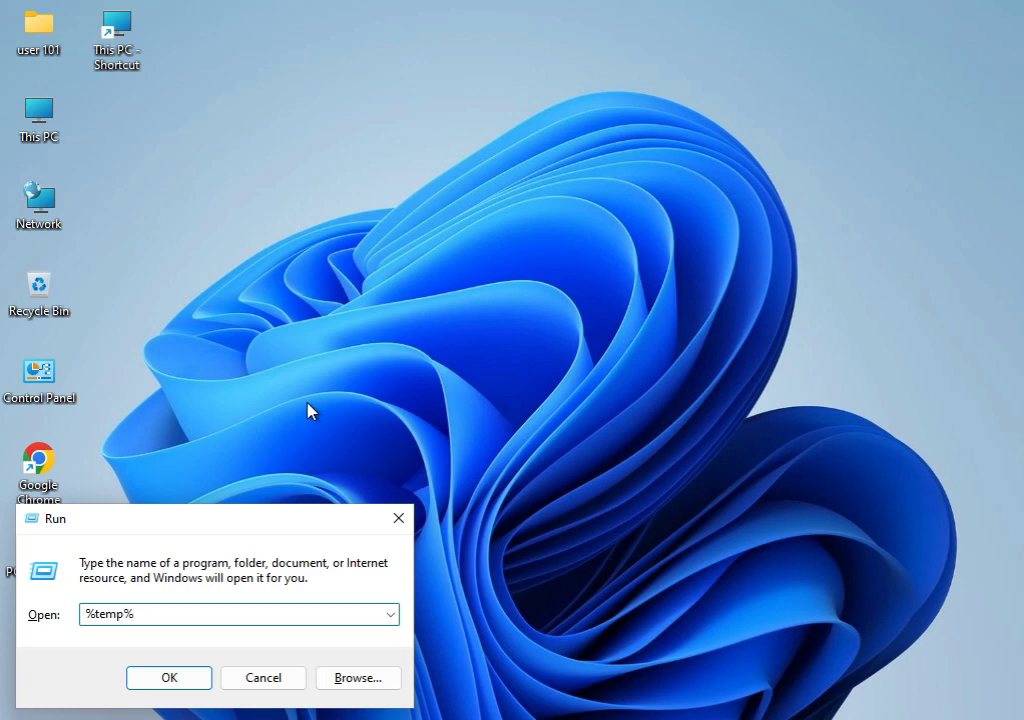
{"action": "key", "text": "Return"}
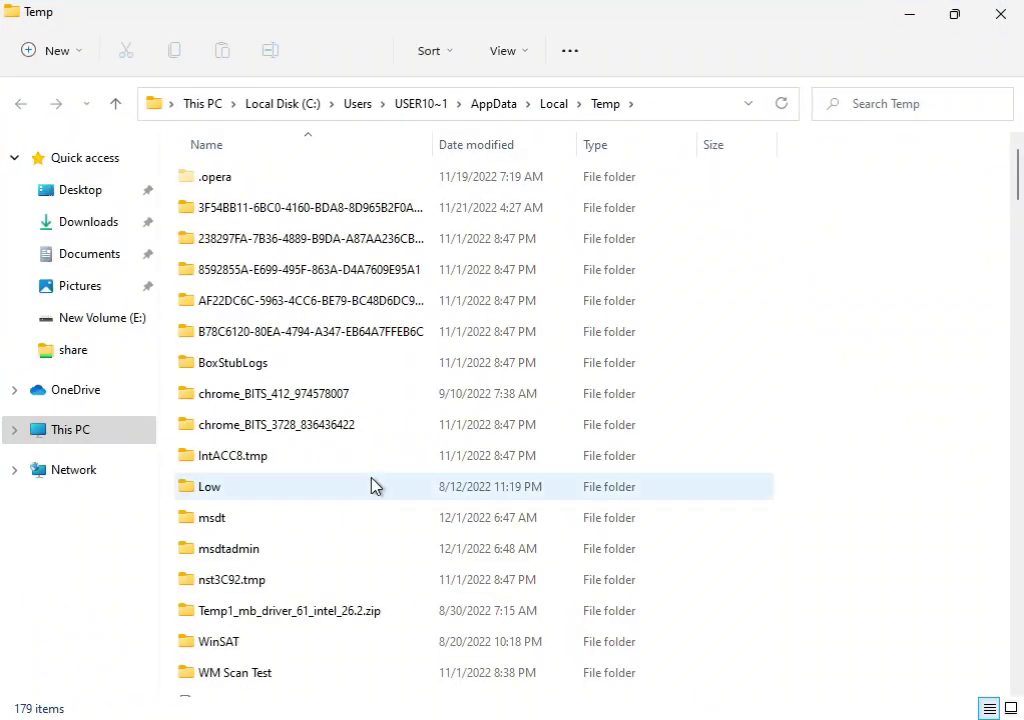
{"action": "key", "text": "ctrl+a"}
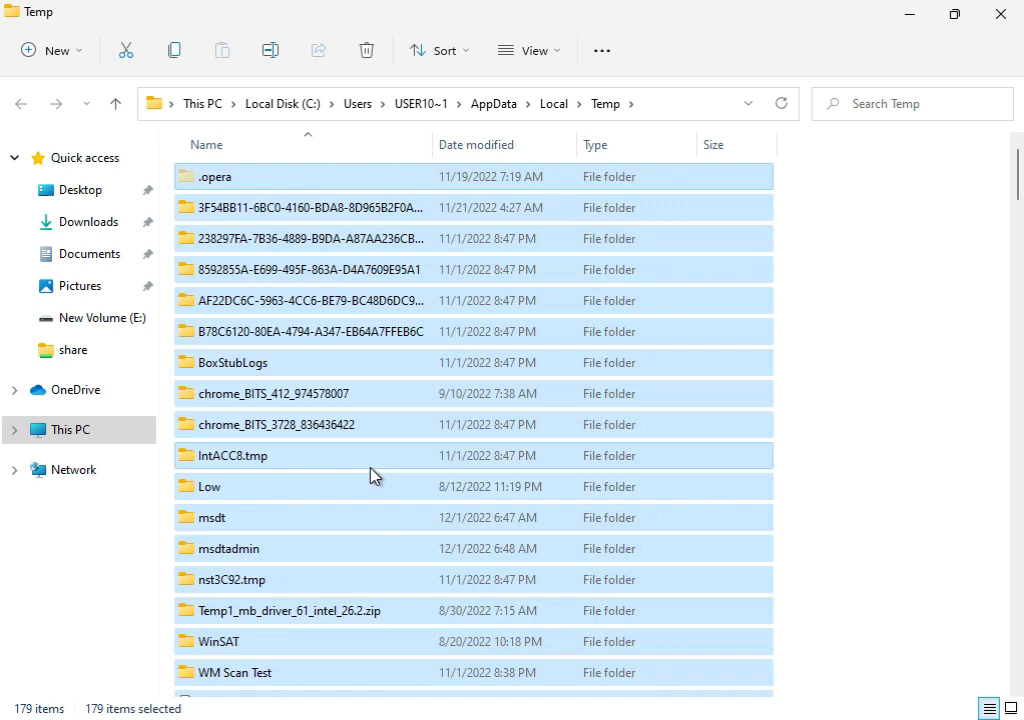
Permanently delete the 179 temp items, granting admin permission and skipping all in-use files.
{"action": "key", "text": "shift+Delete"}
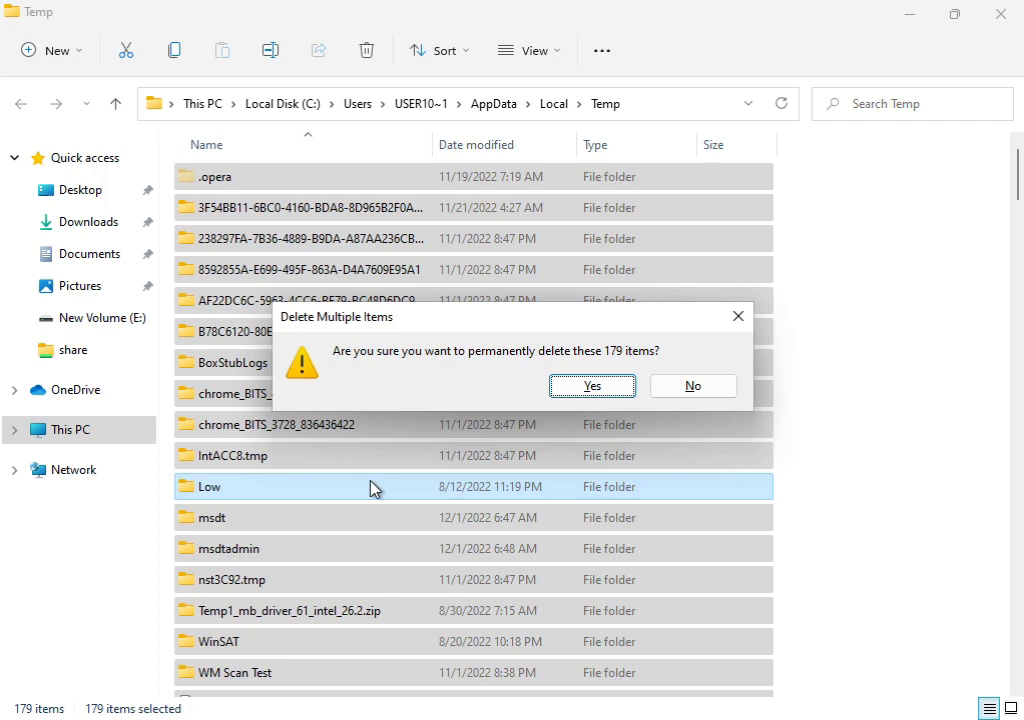
{"action": "left_click", "coordinate": [568, 386]}
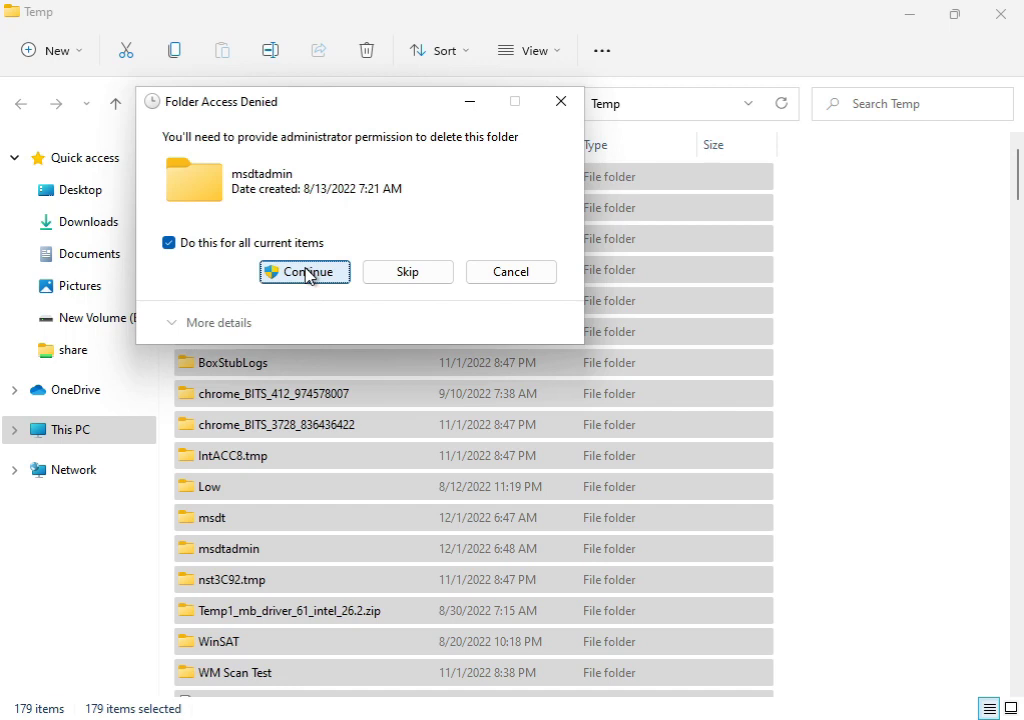
{"action": "left_click", "coordinate": [308, 273]}
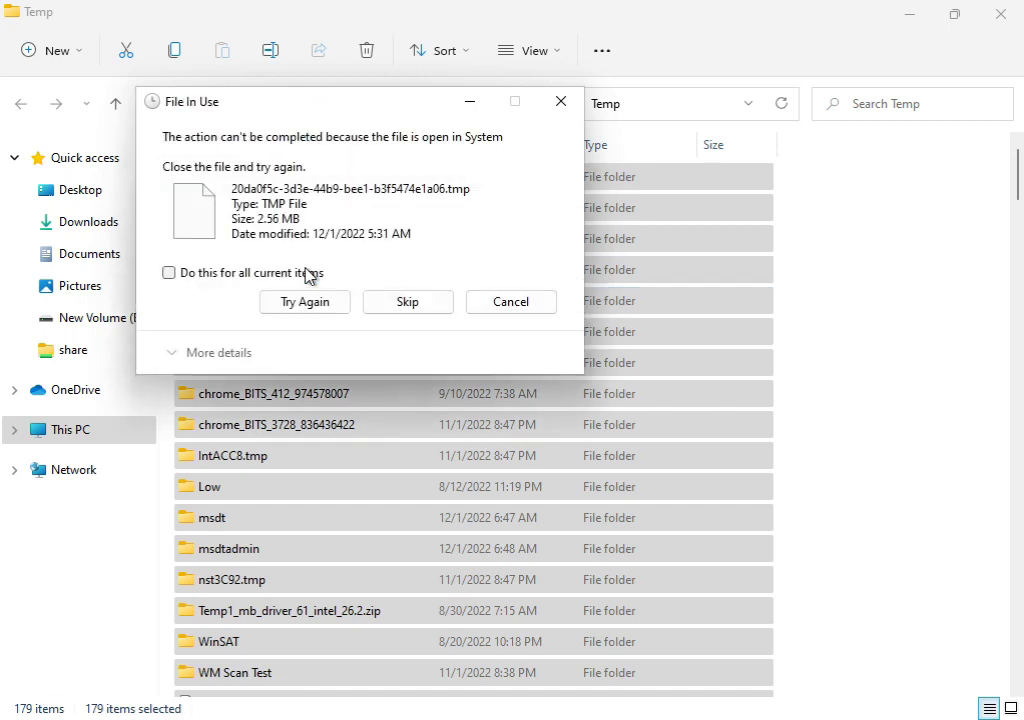
{"action": "left_click", "coordinate": [256, 278]}
{"action": "left_click", "coordinate": [286, 304]}
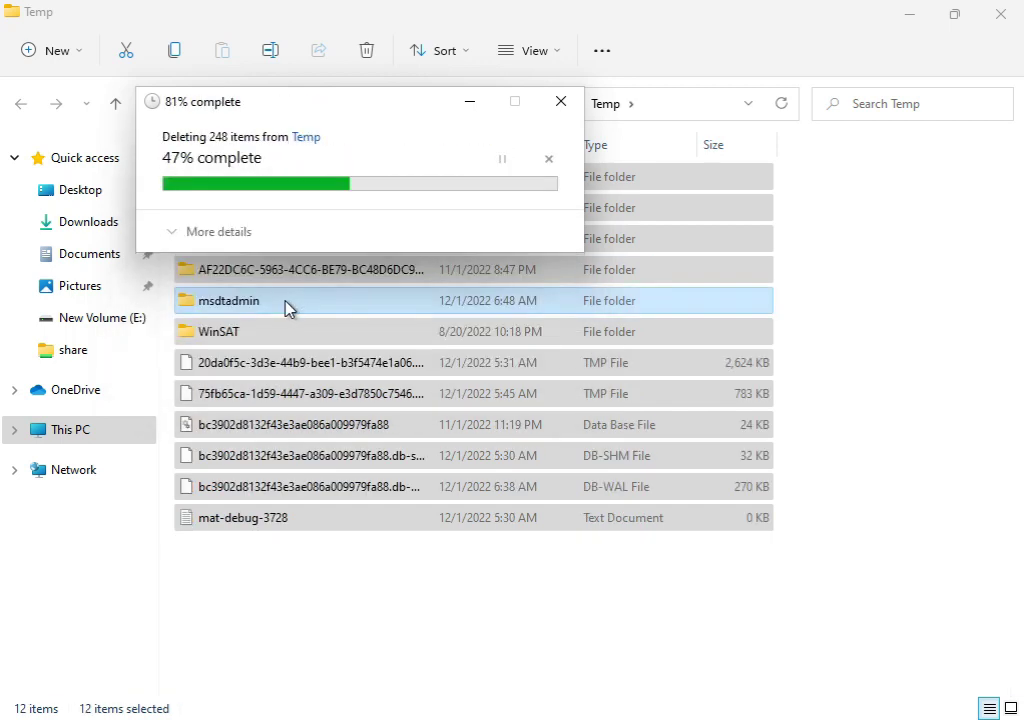
{"action": "left_click", "coordinate": [251, 281]}
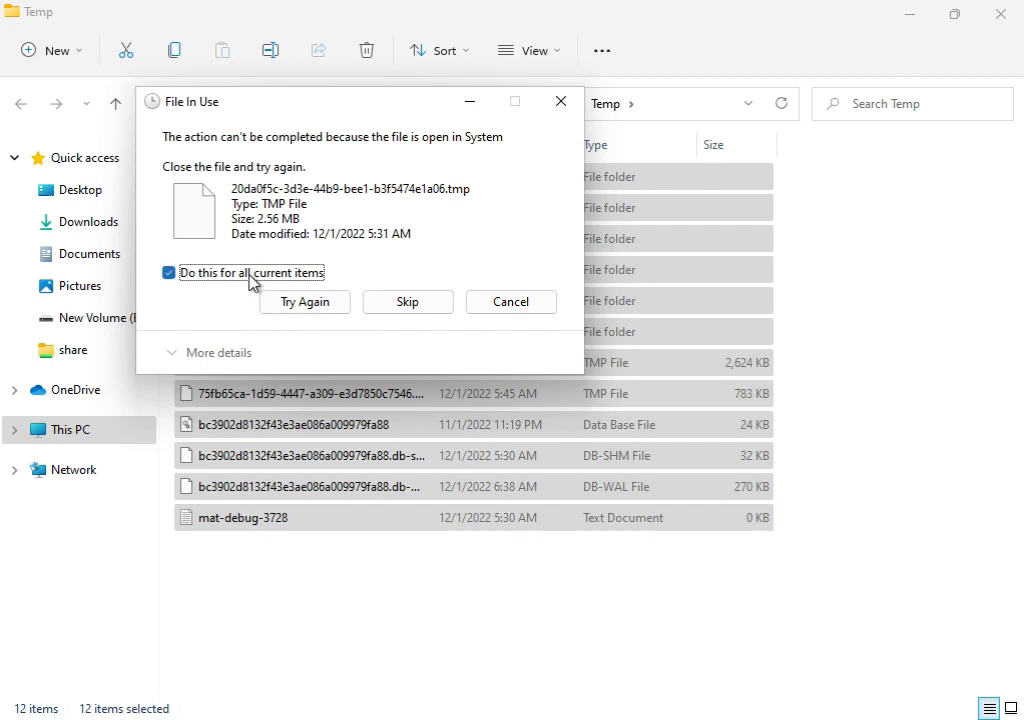
{"action": "left_click", "coordinate": [384, 304]}
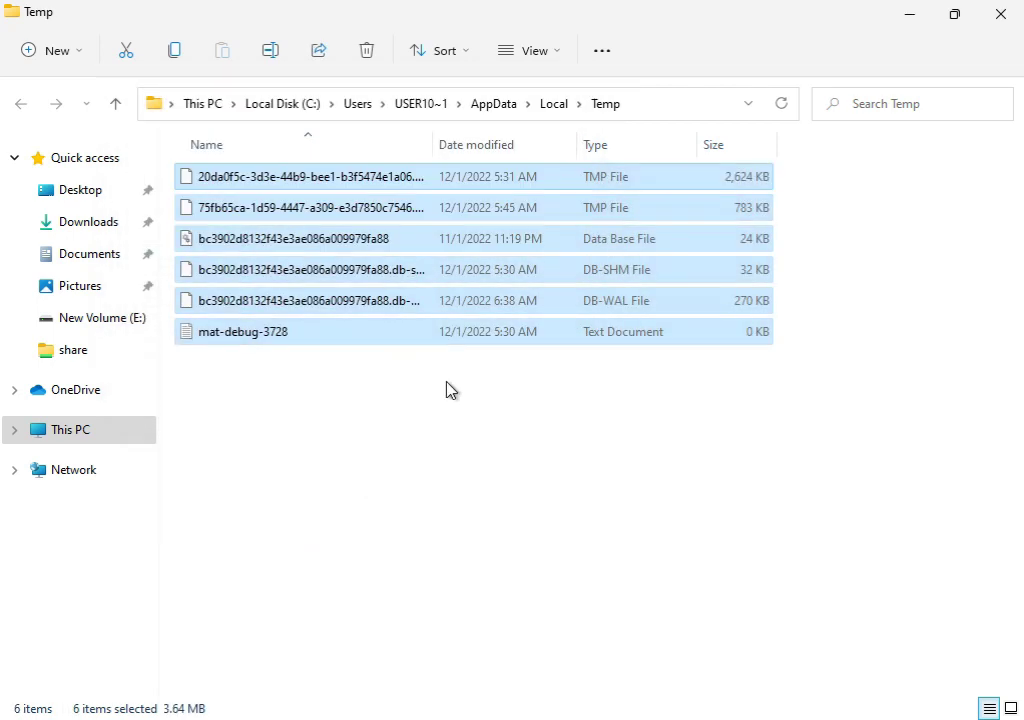
Close the Temp folder and open Properties for Local Disk (C:) in This PC.
{"action": "left_click", "coordinate": [1000, 14]}
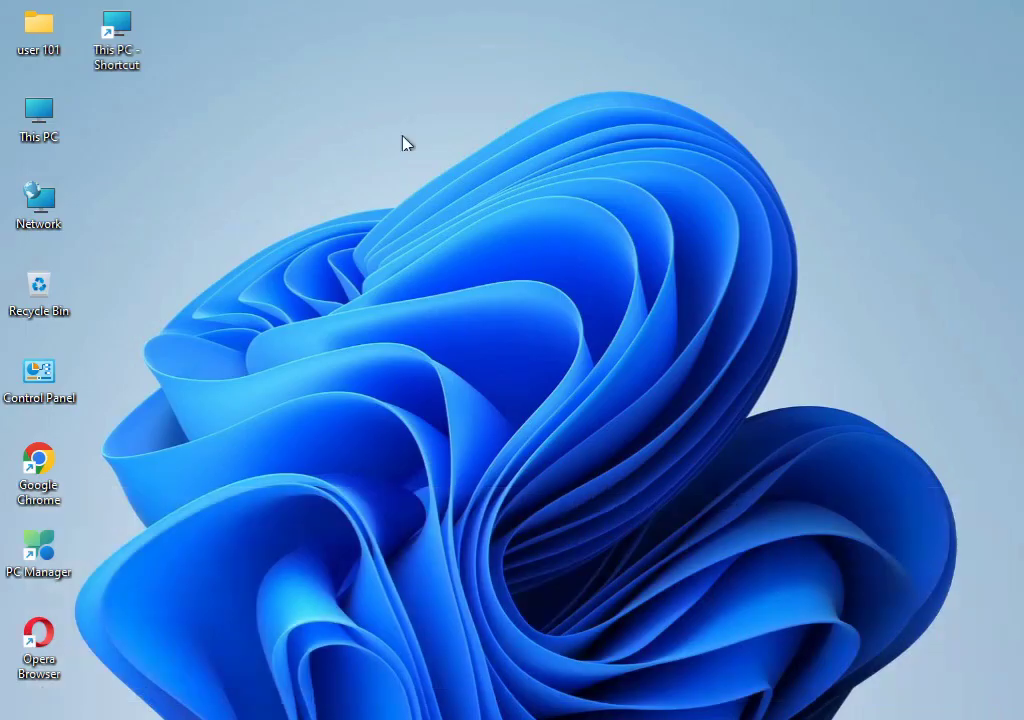
{"action": "double_click", "coordinate": [52, 118]}
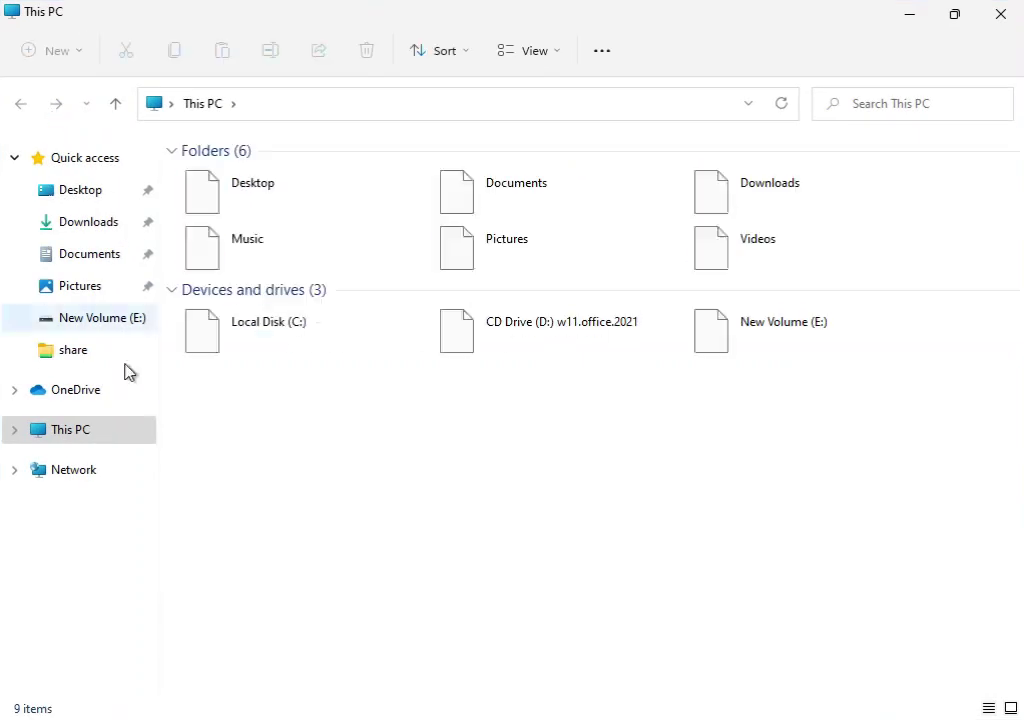
{"action": "left_click", "coordinate": [274, 336]}
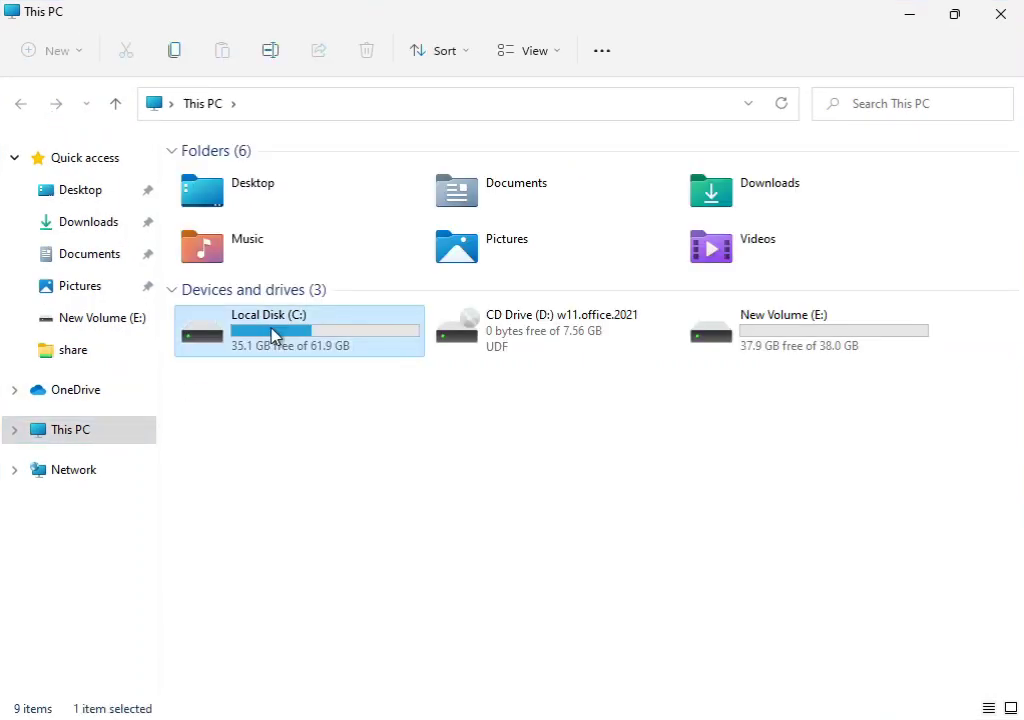
{"action": "right_click", "coordinate": [274, 336]}
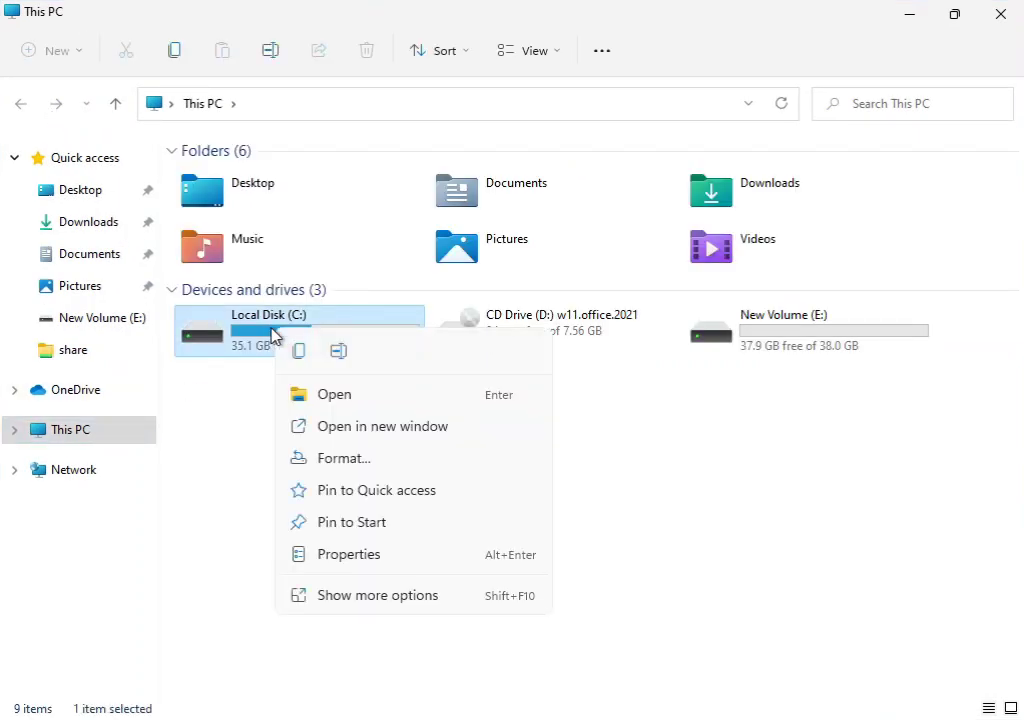
{"action": "left_click", "coordinate": [350, 598]}
{"action": "left_click", "coordinate": [395, 575]}
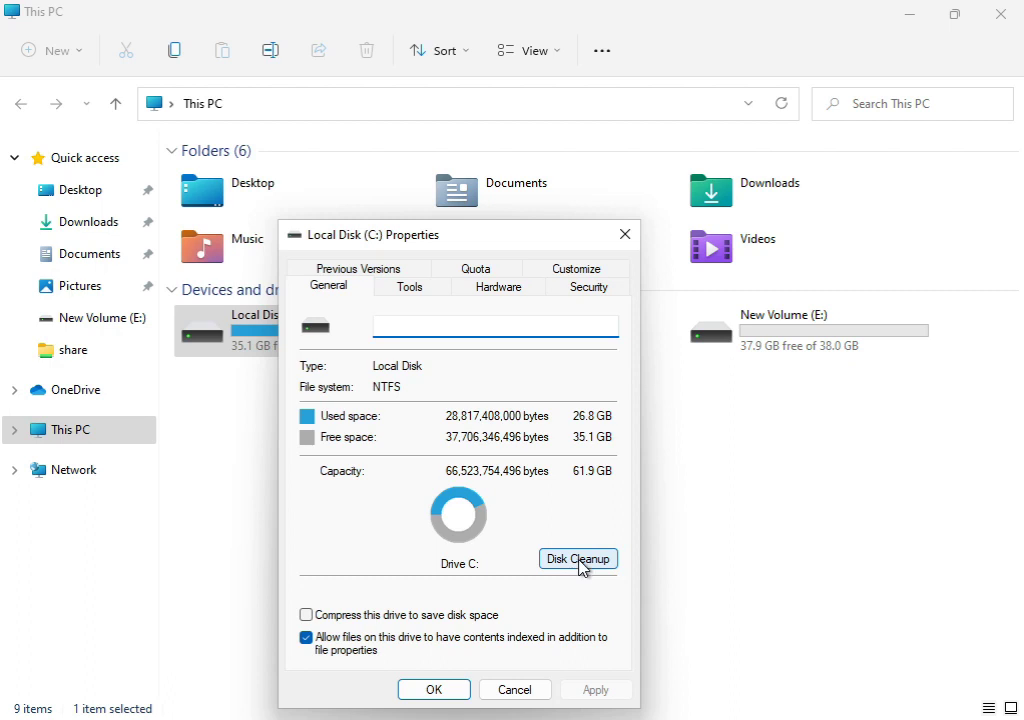
Start Disk Cleanup on C:, include Windows error reports, and rescan including system files.
{"action": "left_click", "coordinate": [580, 562]}
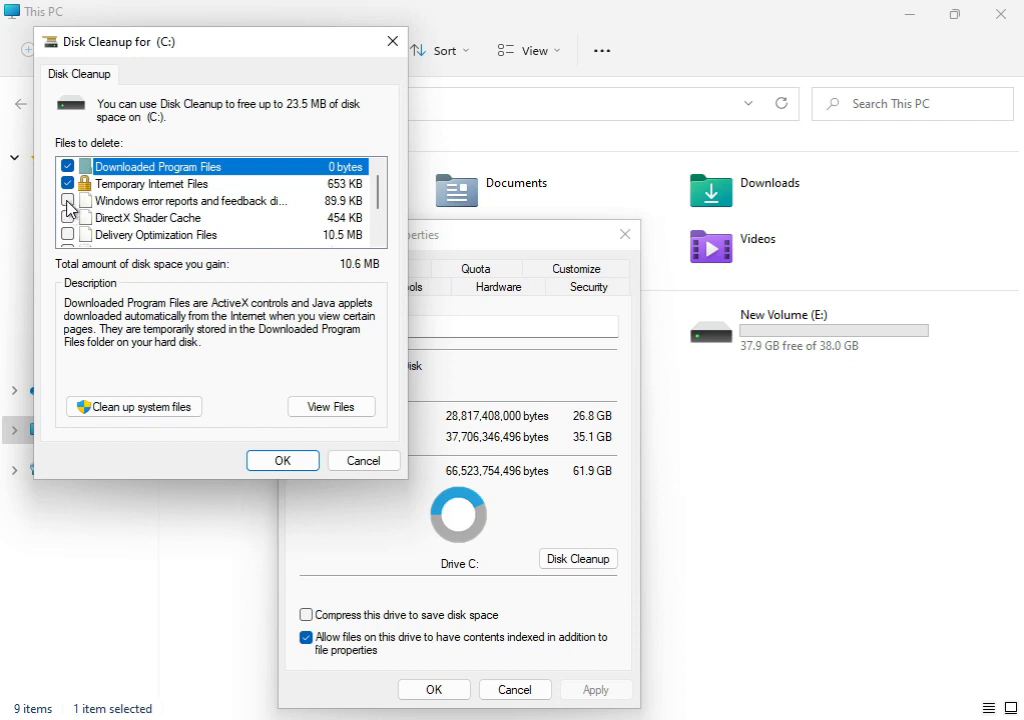
{"action": "left_click", "coordinate": [67, 201]}
{"action": "left_click", "coordinate": [118, 407]}
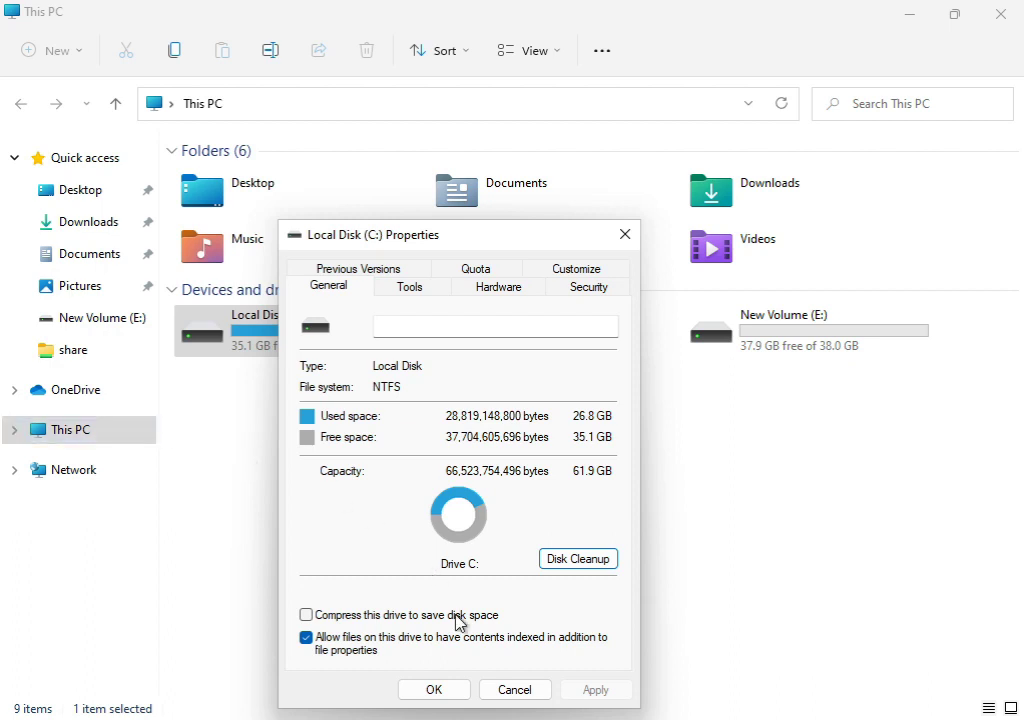
Close drive C's Properties and confirm permanently deleting the selected cleanup files.
{"action": "left_click", "coordinate": [438, 690]}
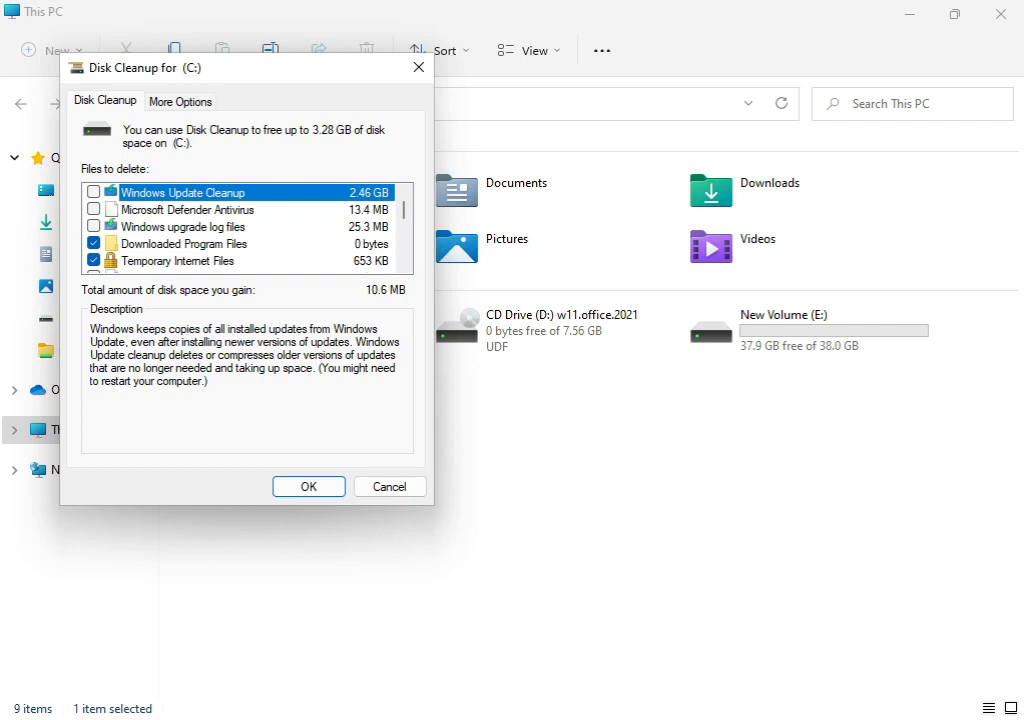
{"action": "left_click", "coordinate": [278, 490]}
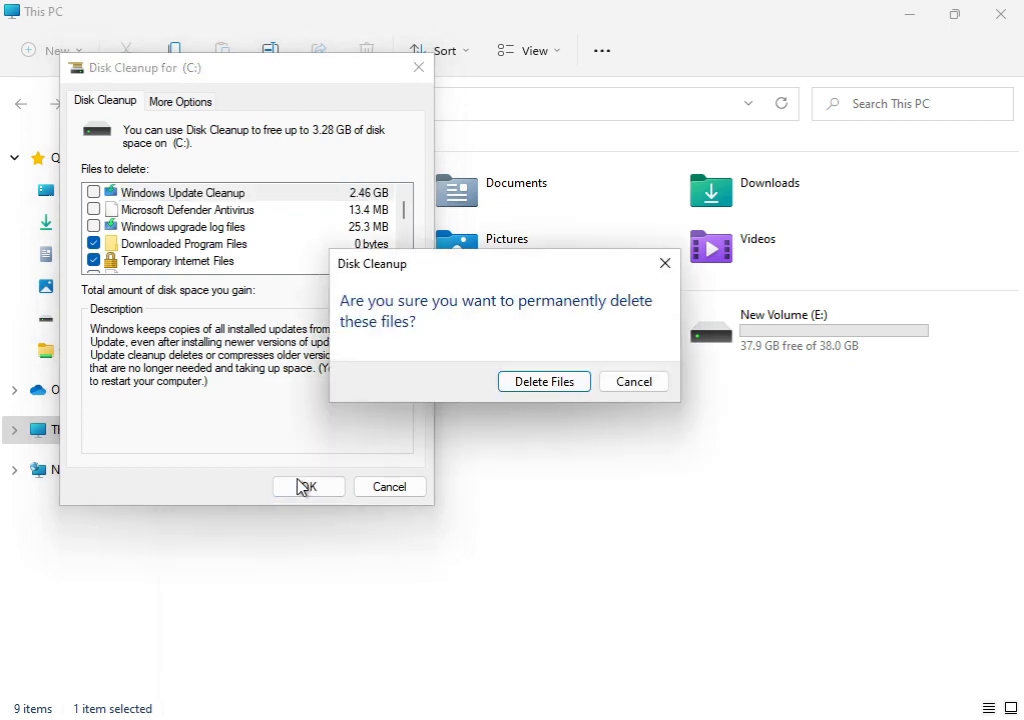
{"action": "left_click", "coordinate": [573, 385]}
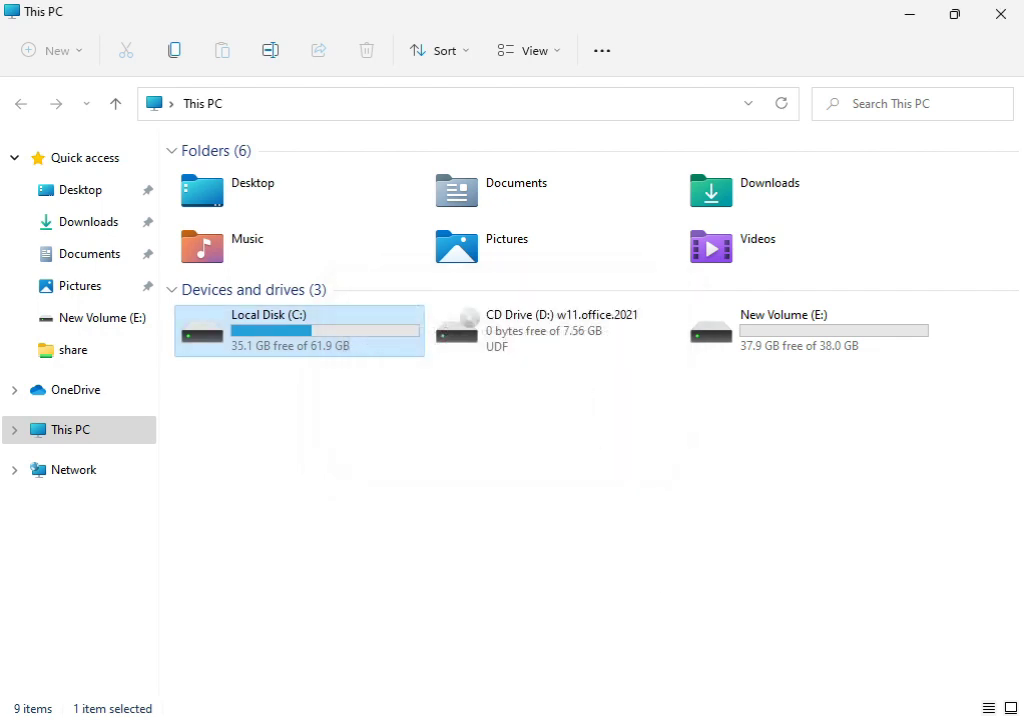
Close This PC and launch Command Prompt as administrator from a Start search for cmd.
{"action": "left_click", "coordinate": [999, 16]}
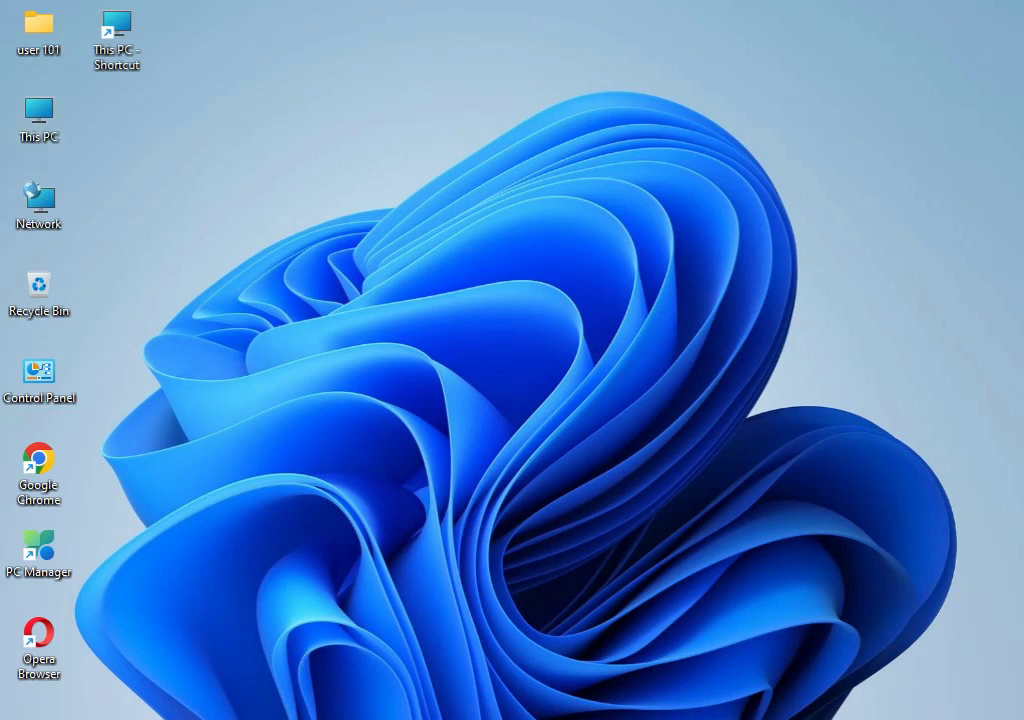
{"action": "key", "text": "super"}
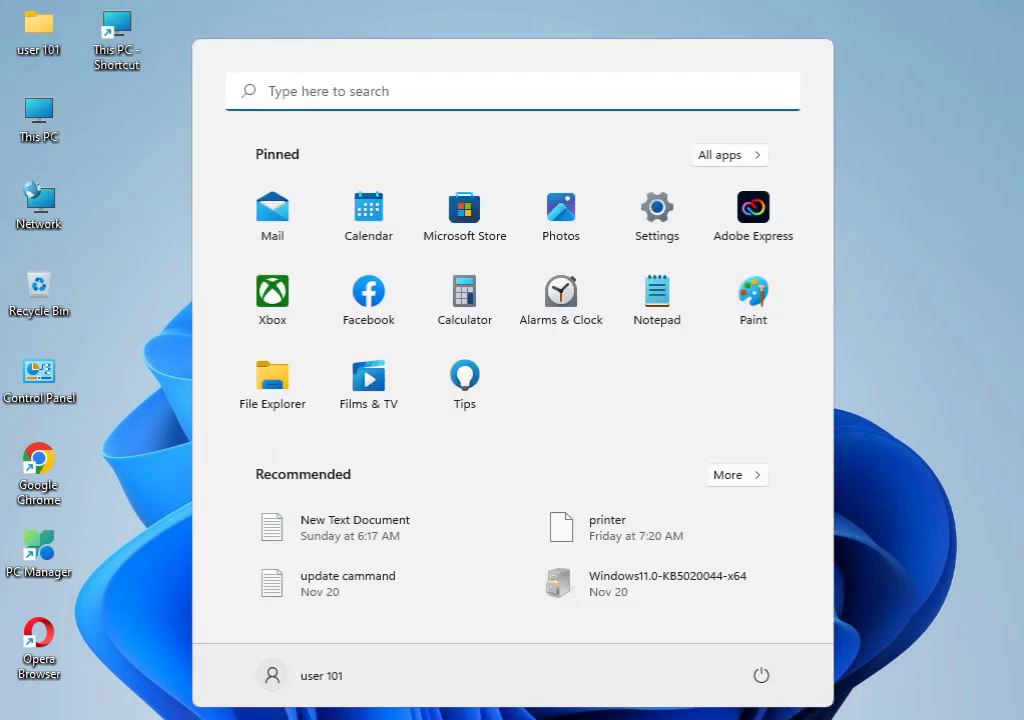
{"action": "type", "text": "cmd"}
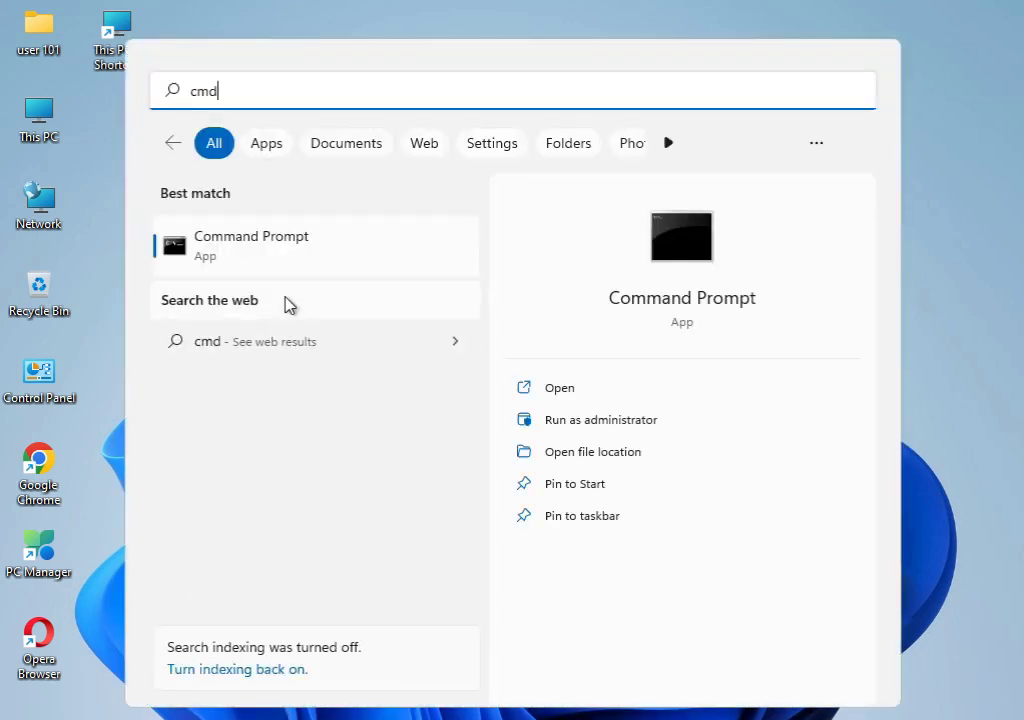
{"action": "left_click", "coordinate": [298, 256]}
{"action": "right_click", "coordinate": [298, 256]}
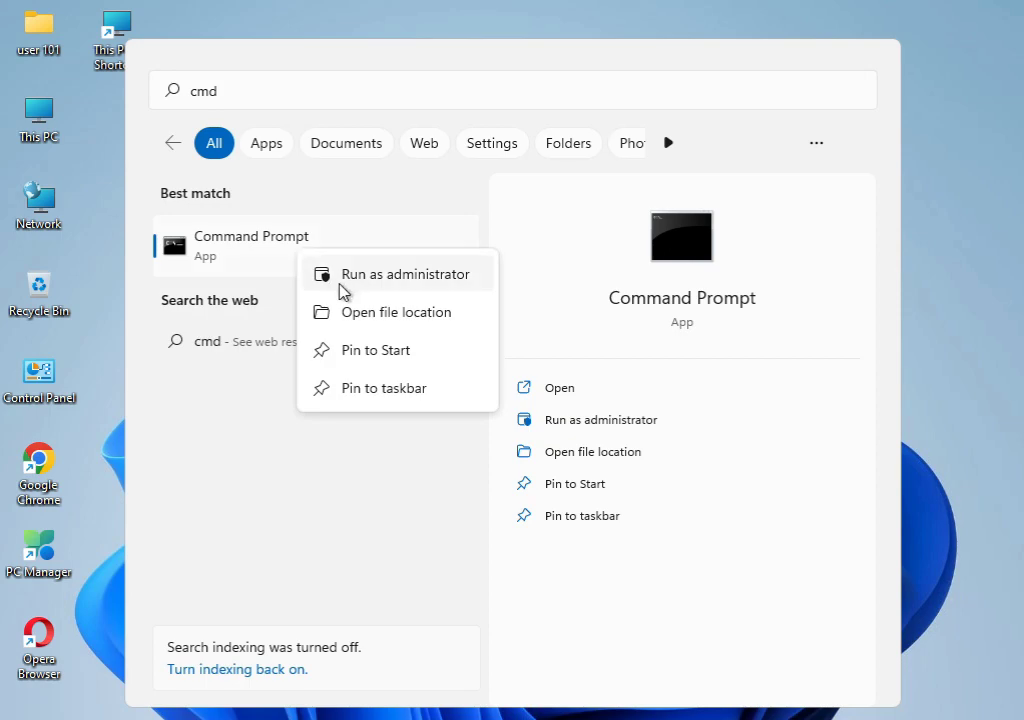
{"action": "left_click", "coordinate": [340, 290]}
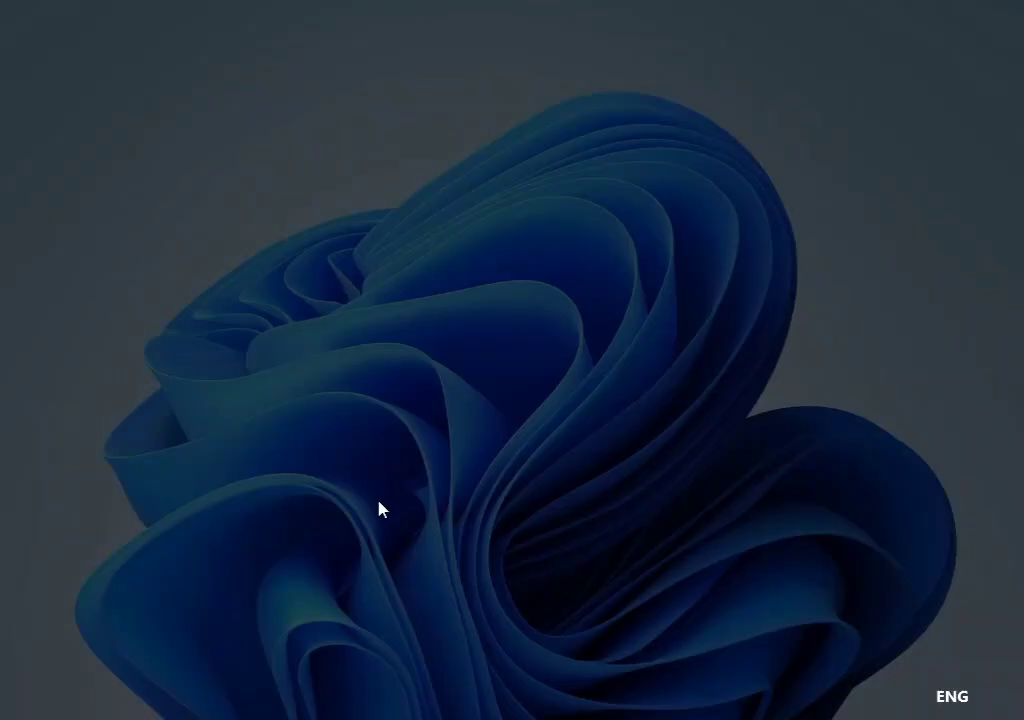
{"action": "left_click", "coordinate": [380, 531]}
{"action": "type", "text": "sfc /cannow"}
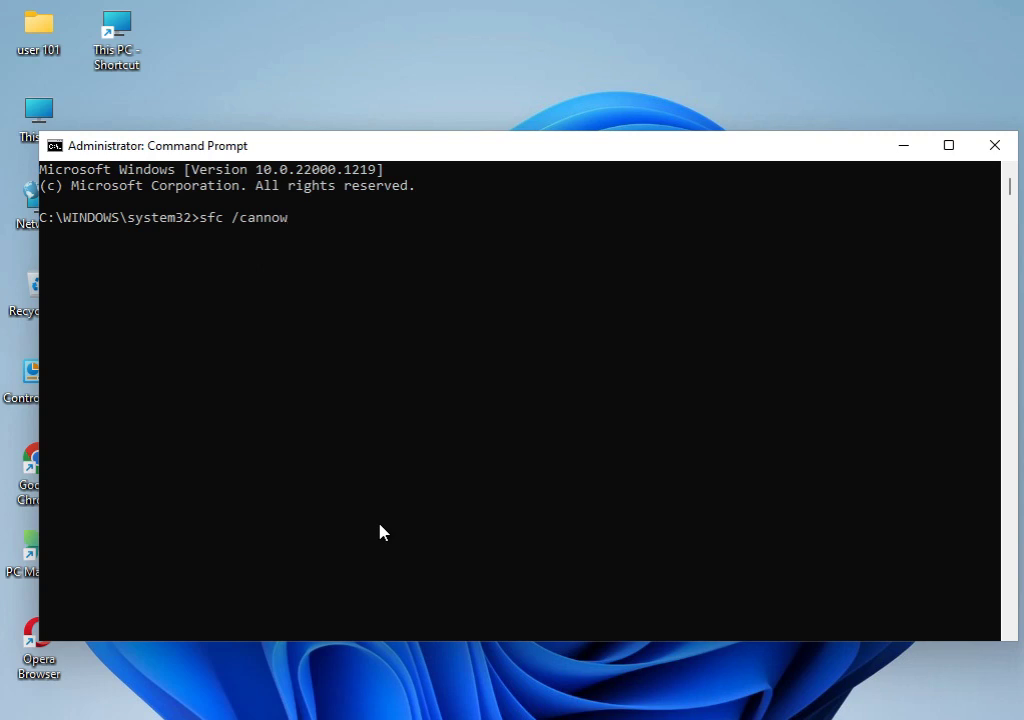
Correct the typed command to sfc /scannow and run the system file scan.
{"action": "key", "text": "BackSpace"}
{"action": "key", "text": "BackSpace"}
{"action": "key", "text": "BackSpace"}
{"action": "key", "text": "BackSpace"}
{"action": "key", "text": "BackSpace"}
{"action": "key", "text": "BackSpace"}
{"action": "type", "text": "sca"}
{"action": "type", "text": "nnow"}
{"action": "key", "text": "Return"}
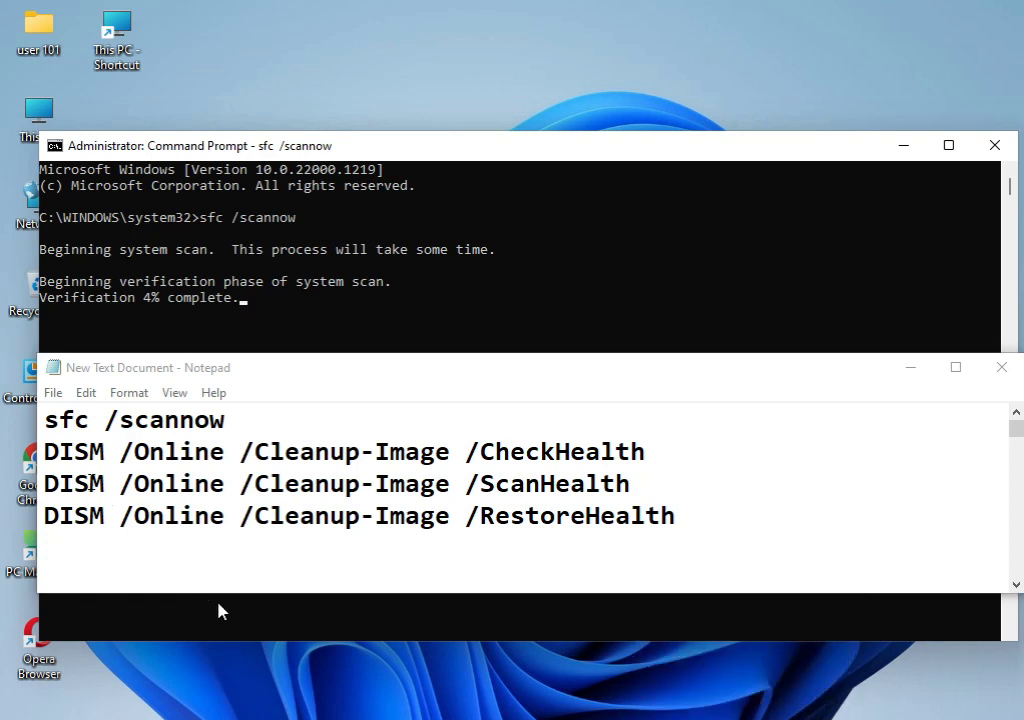
{"action": "left_click", "coordinate": [46, 421]}
{"action": "left_click_drag", "start_coordinate": [46, 421], "coordinate": [229, 421]}
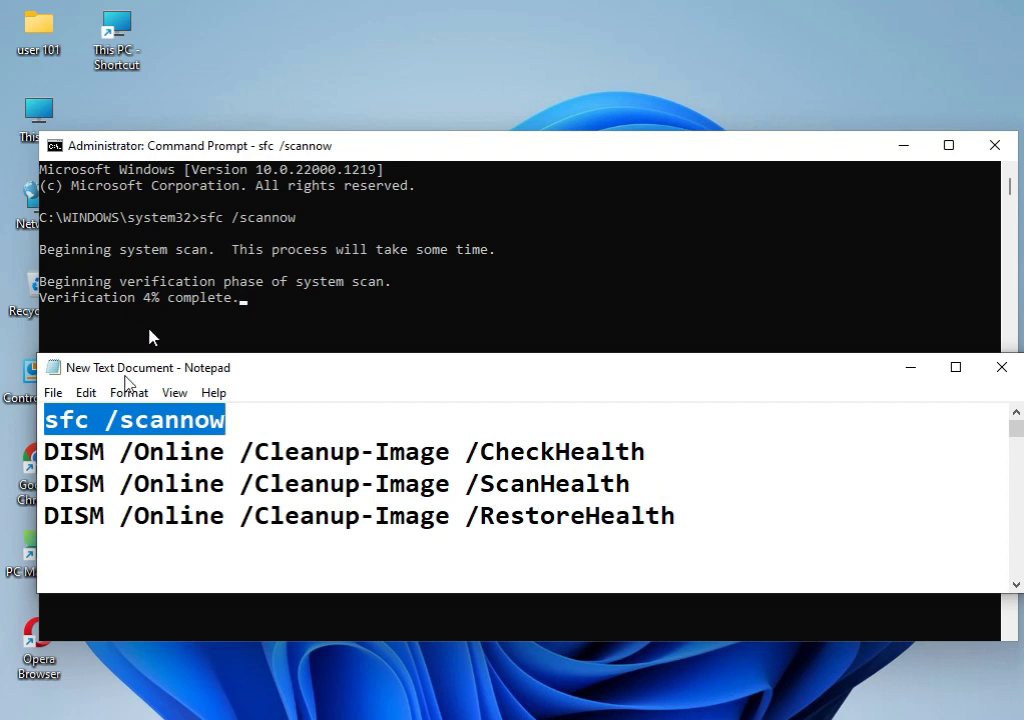
{"action": "left_click_drag", "start_coordinate": [44, 452], "coordinate": [646, 452]}
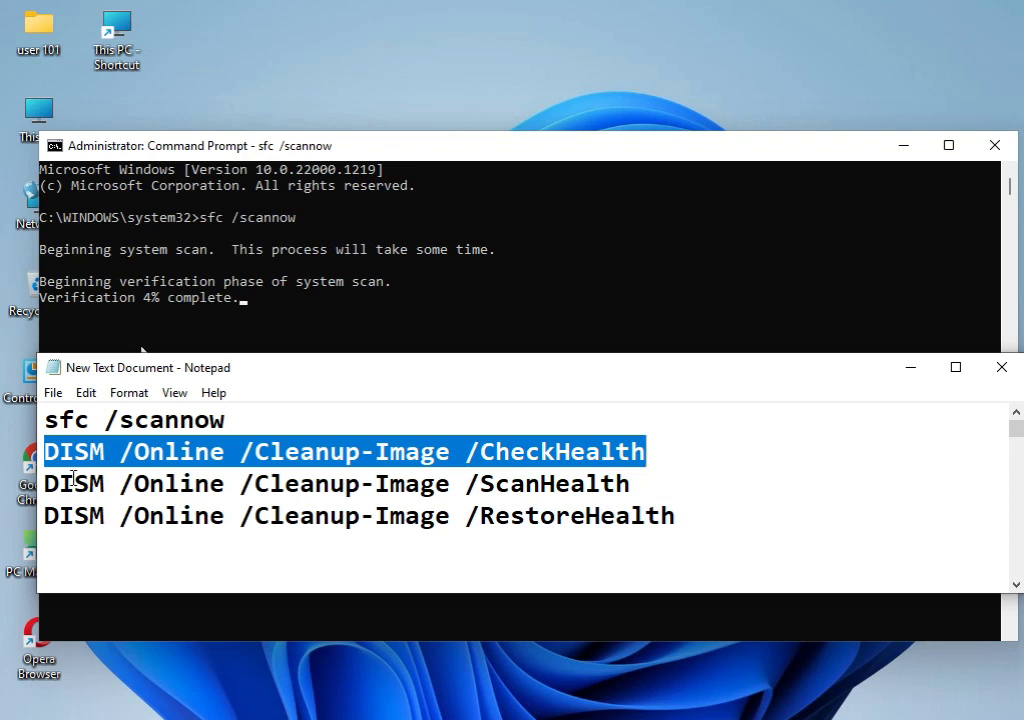
{"action": "left_click_drag", "start_coordinate": [44, 484], "coordinate": [630, 484]}
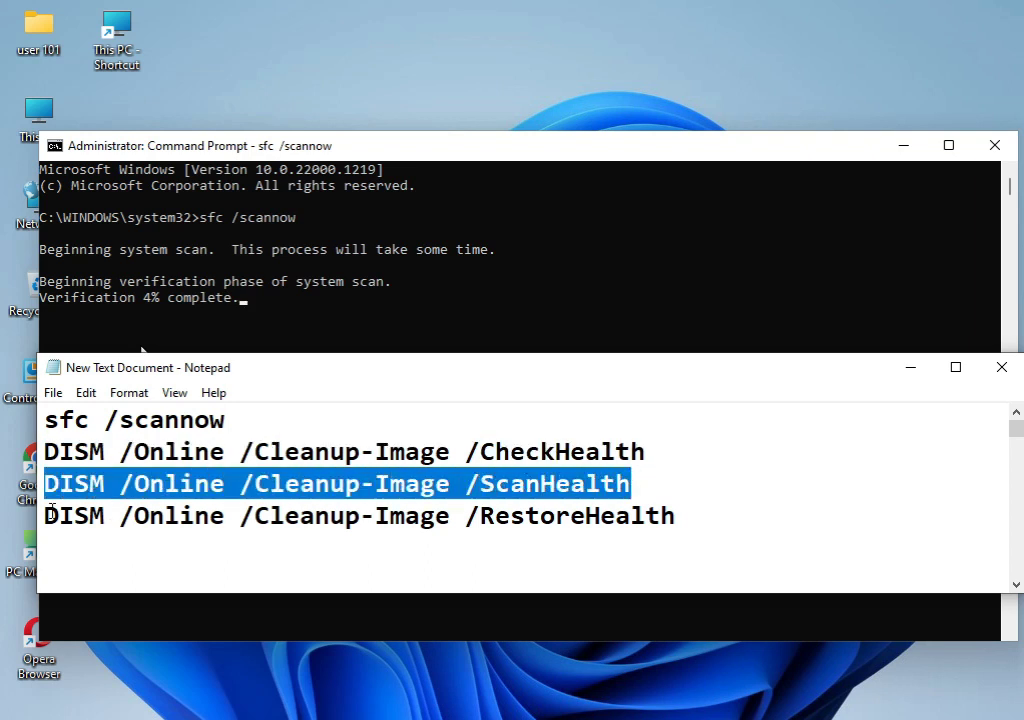
{"action": "left_click_drag", "start_coordinate": [44, 516], "coordinate": [690, 498]}
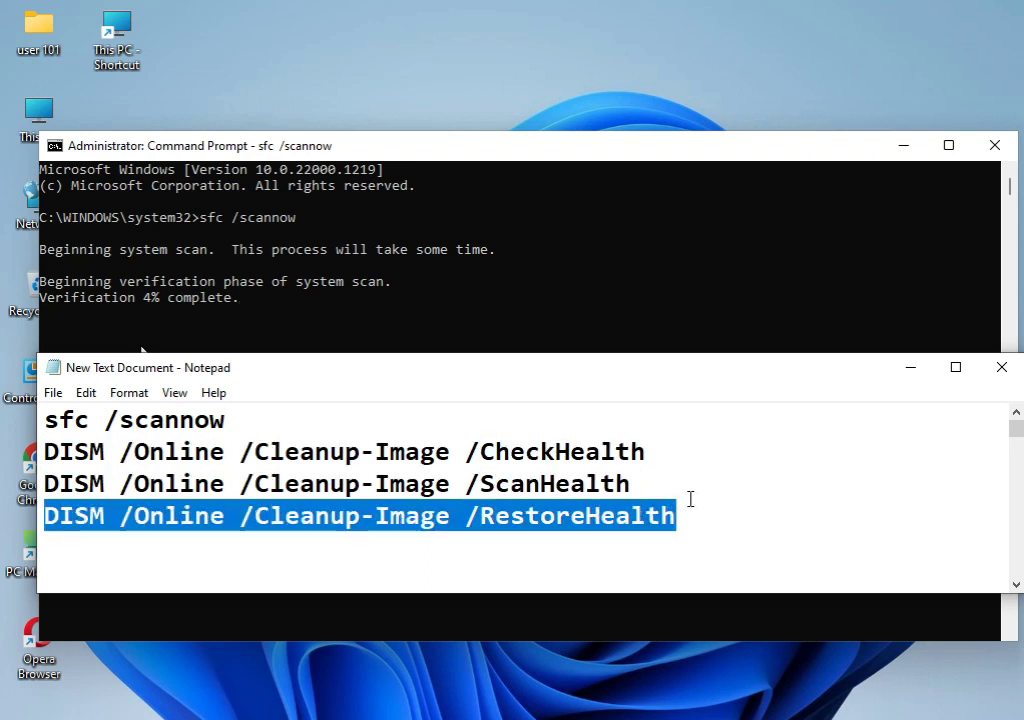